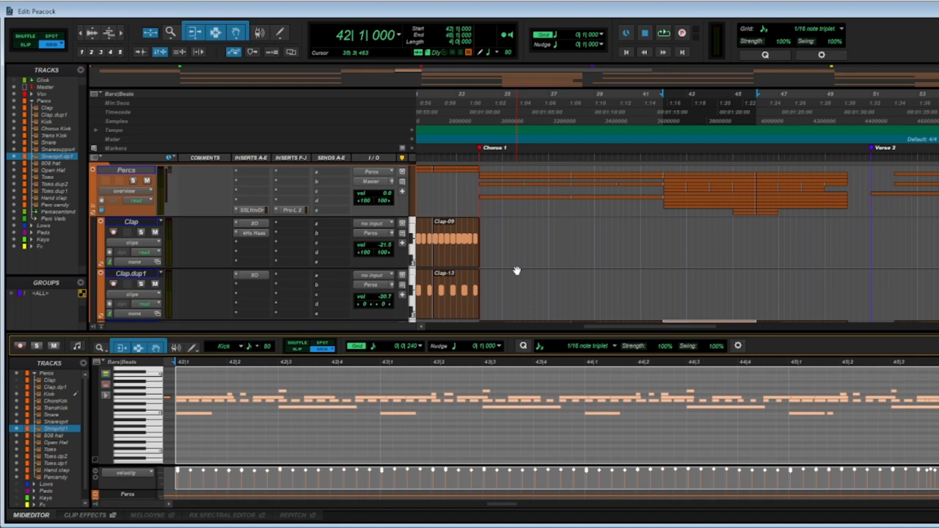
Step: Play back the selected percussion loop from bar 42 to 46 and look through the selected kick and snare clips
{"action": "key", "text": "space"}
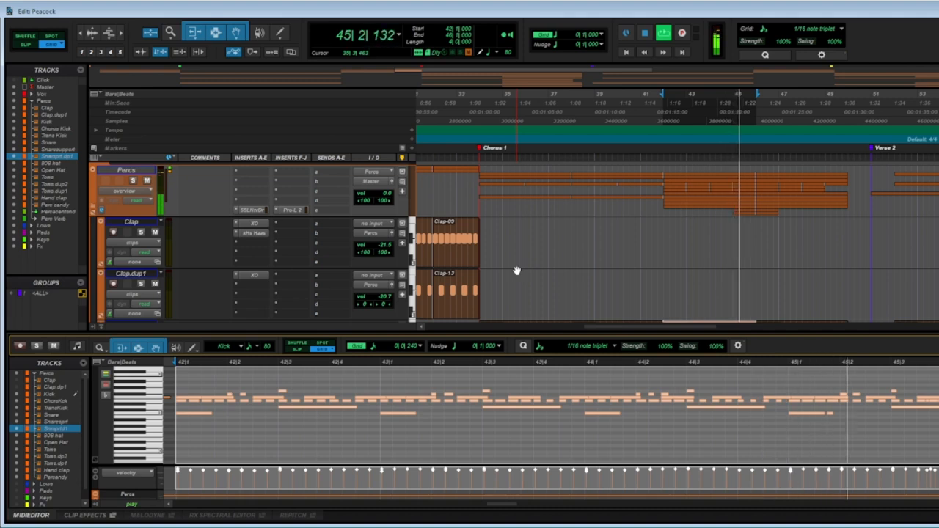
{"action": "key", "text": "space"}
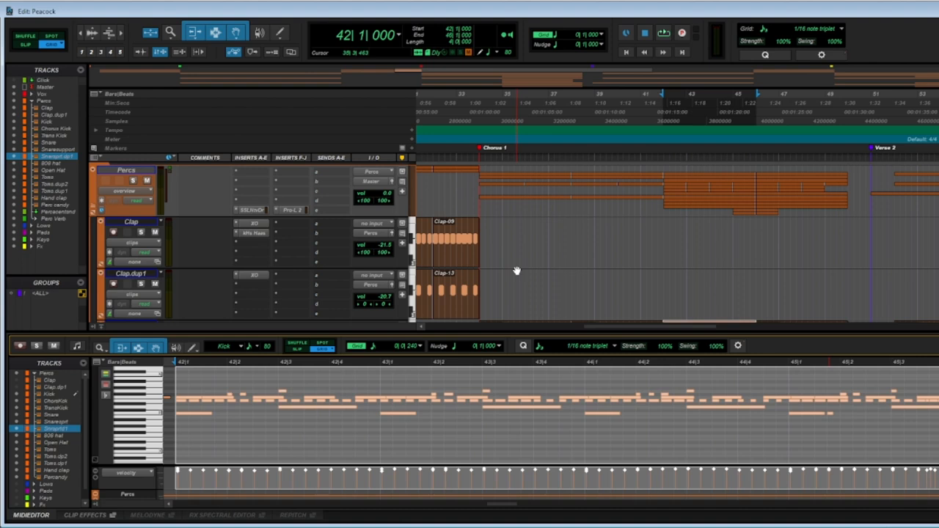
{"action": "scroll", "coordinate": [698, 216], "scroll_direction": "down", "scroll_amount": 2}
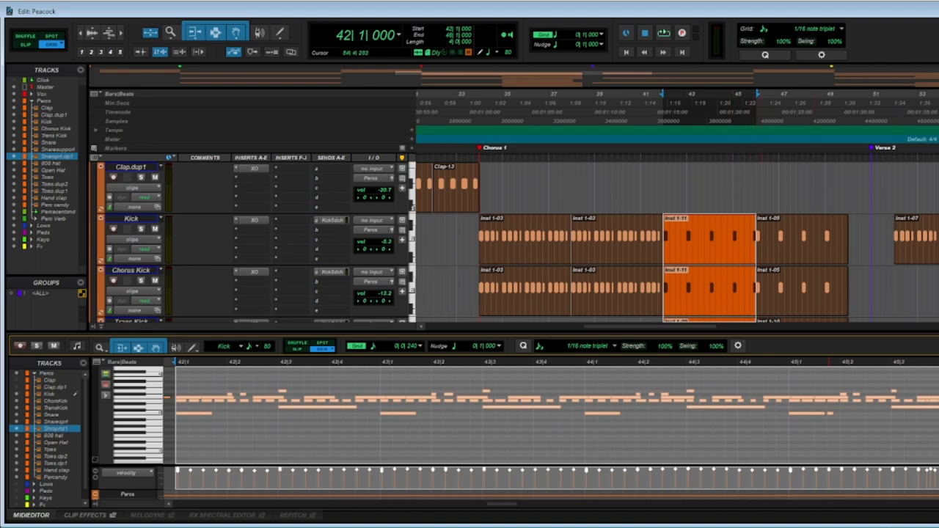
{"action": "scroll", "coordinate": [734, 242], "scroll_direction": "down", "scroll_amount": 4}
{"action": "scroll", "coordinate": [726, 237], "scroll_direction": "down", "scroll_amount": 1}
{"action": "scroll", "coordinate": [727, 237], "scroll_direction": "up", "scroll_amount": 1}
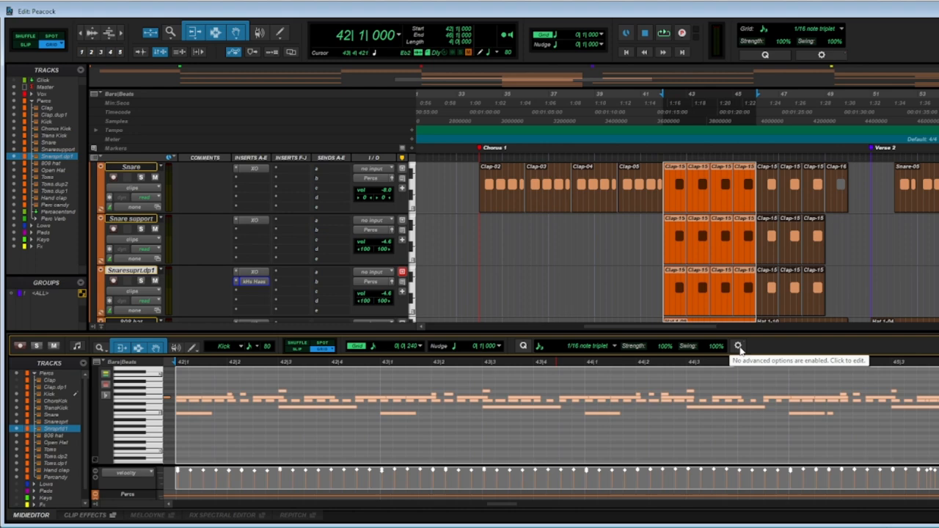
Step: Set the Quantize grid to 1/32 note with triplet off, keeping the quantize window clear of the tracks
{"action": "left_click", "coordinate": [739, 347]}
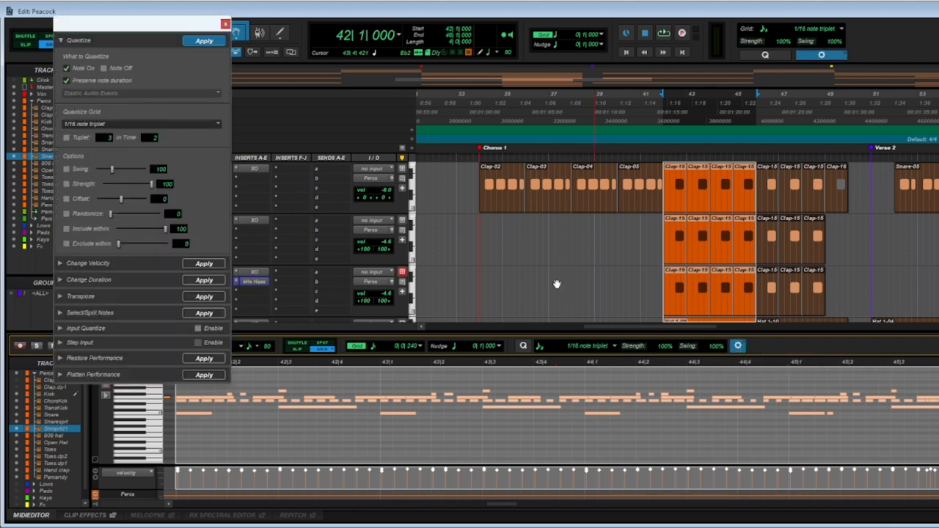
{"action": "left_click_drag", "start_coordinate": [166, 33], "coordinate": [426, 77]}
{"action": "left_click", "coordinate": [400, 165]}
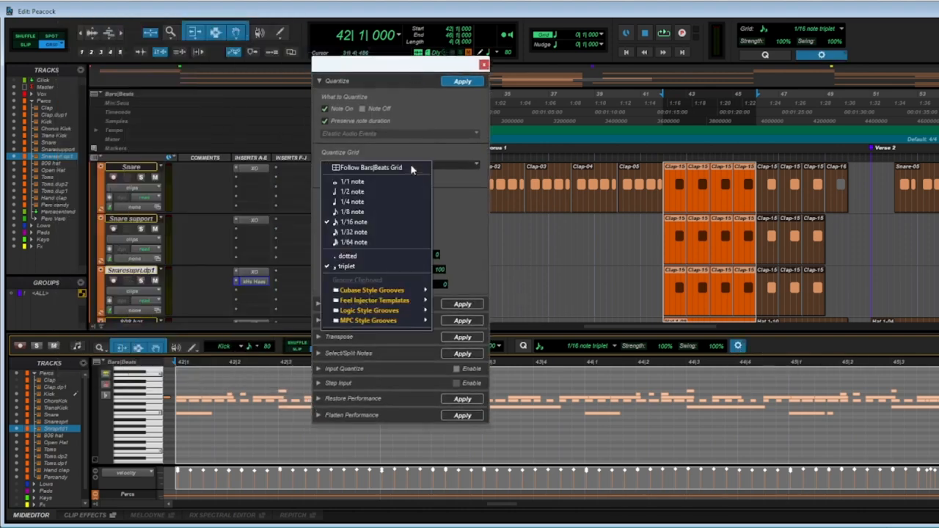
{"action": "left_click", "coordinate": [386, 239]}
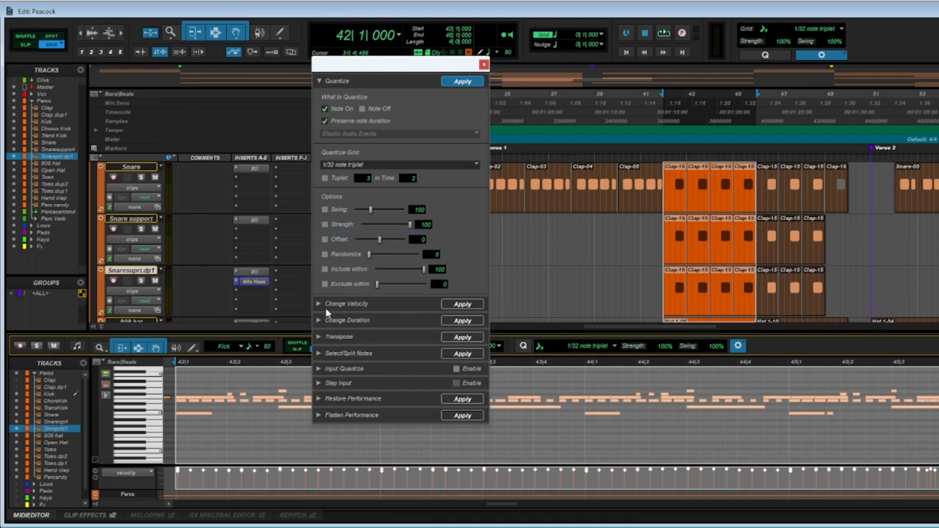
{"action": "left_click", "coordinate": [412, 165]}
{"action": "left_click", "coordinate": [389, 271]}
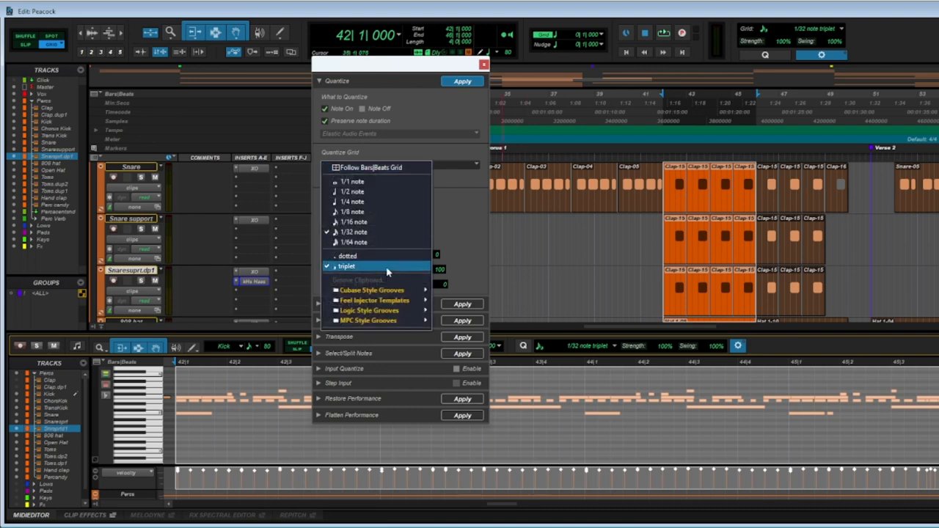
{"action": "left_click_drag", "start_coordinate": [443, 66], "coordinate": [938, 29]}
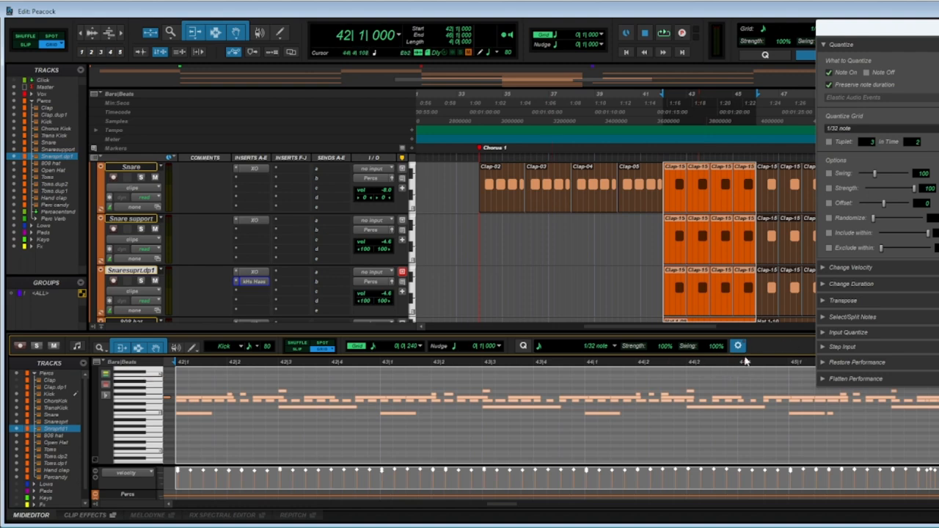
Step: Set the quantize Swing to 0% for the selected percussion notes
{"action": "left_click_drag", "start_coordinate": [718, 346], "coordinate": [723, 411]}
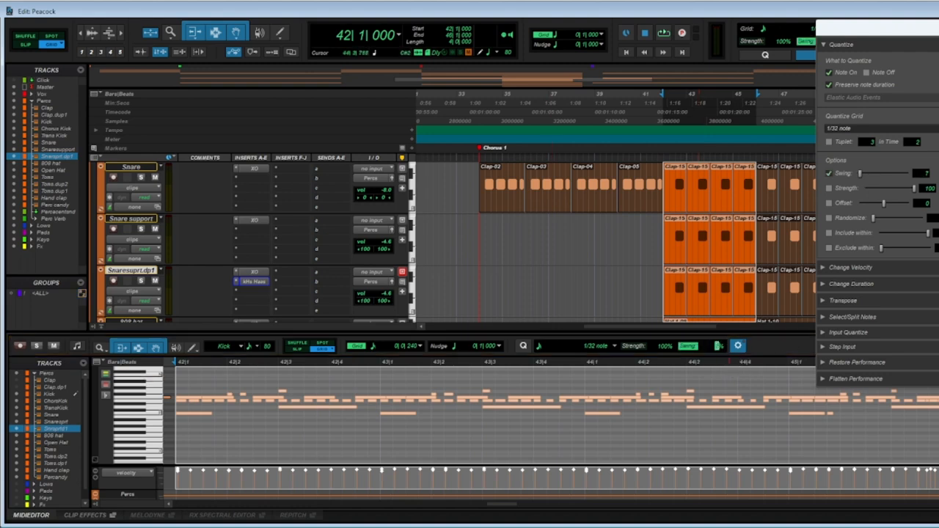
{"action": "left_click_drag", "start_coordinate": [719, 347], "coordinate": [720, 374]}
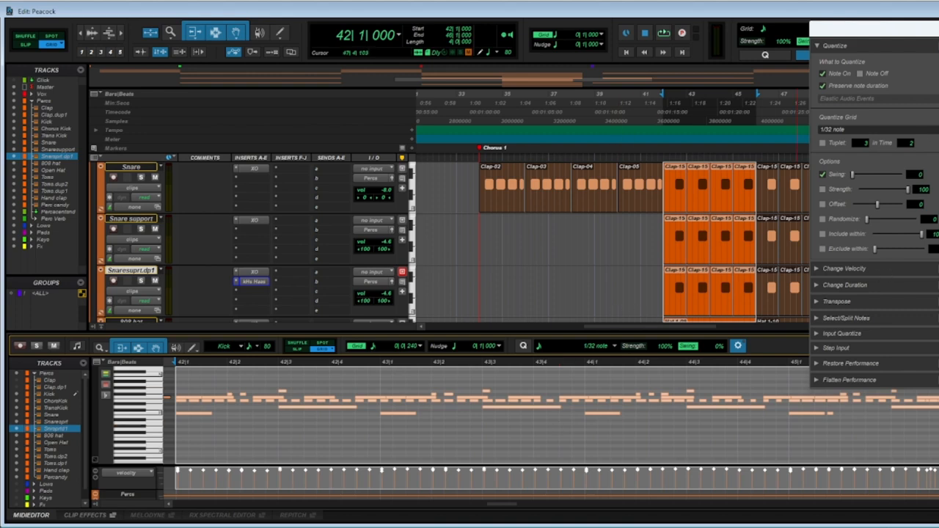
{"action": "left_click_drag", "start_coordinate": [875, 29], "coordinate": [854, 26]}
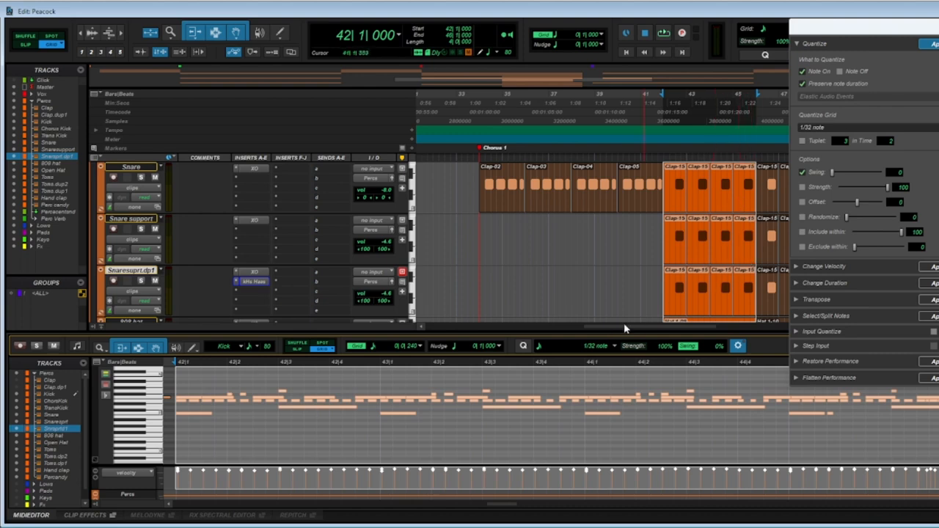
Step: Set Randomize to 36 and apply the 1/32 note quantize to the selected percussion notes
{"action": "left_click", "coordinate": [803, 173]}
{"action": "left_click_drag", "start_coordinate": [849, 217], "coordinate": [867, 226]}
{"action": "left_click", "coordinate": [935, 44]}
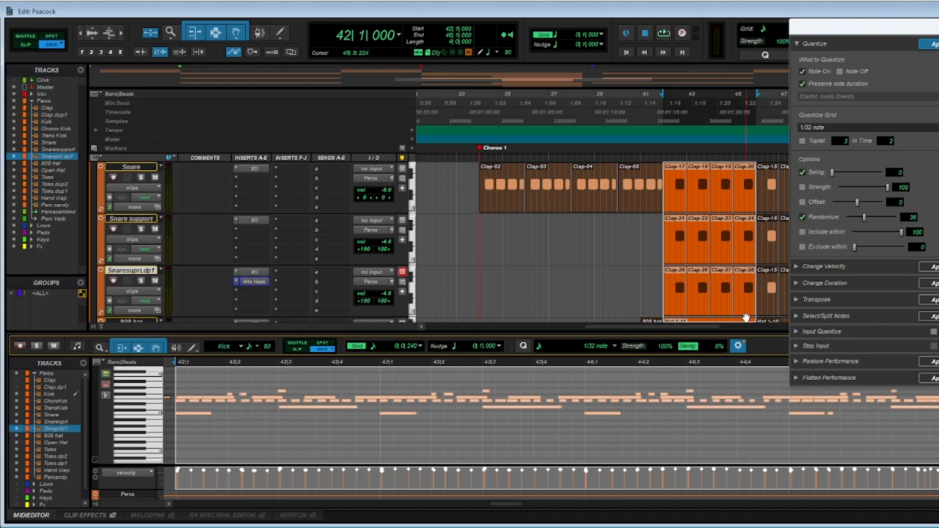
Step: Play back the randomized percussion loop while trying the Randomize amount at 100 and 24
{"action": "key", "text": "space"}
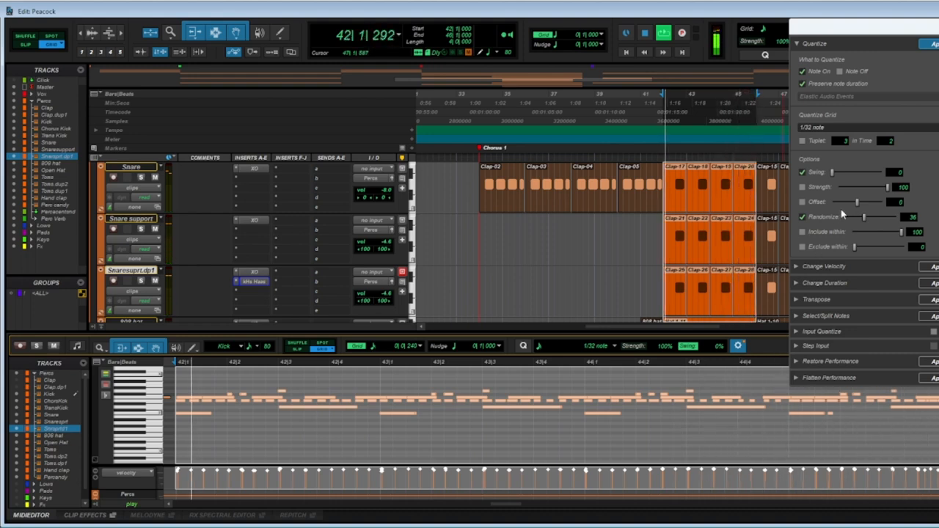
{"action": "left_click_drag", "start_coordinate": [864, 218], "coordinate": [935, 196]}
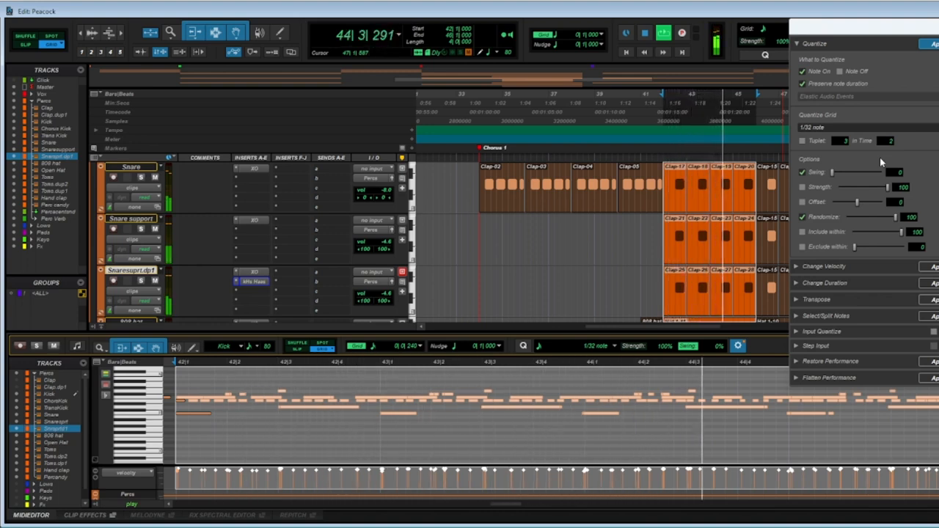
{"action": "key", "text": "space"}
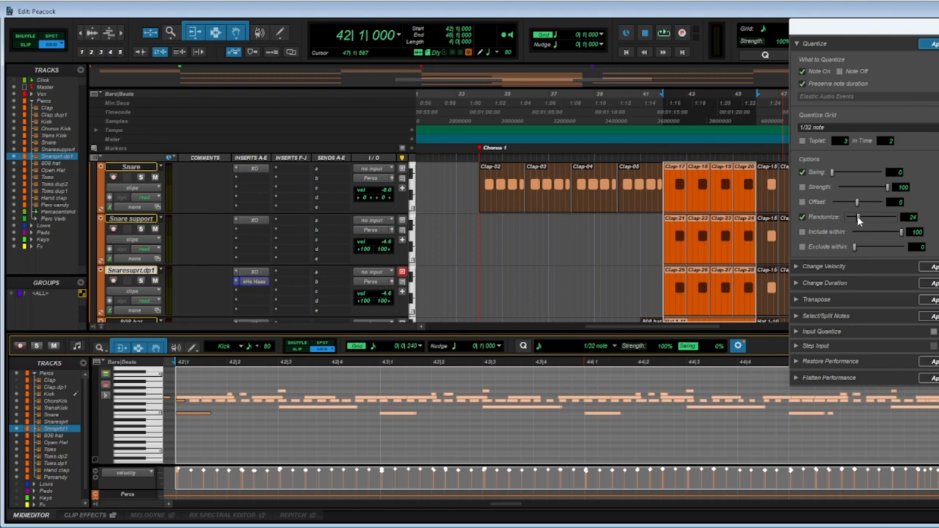
{"action": "left_click_drag", "start_coordinate": [923, 31], "coordinate": [938, 29]}
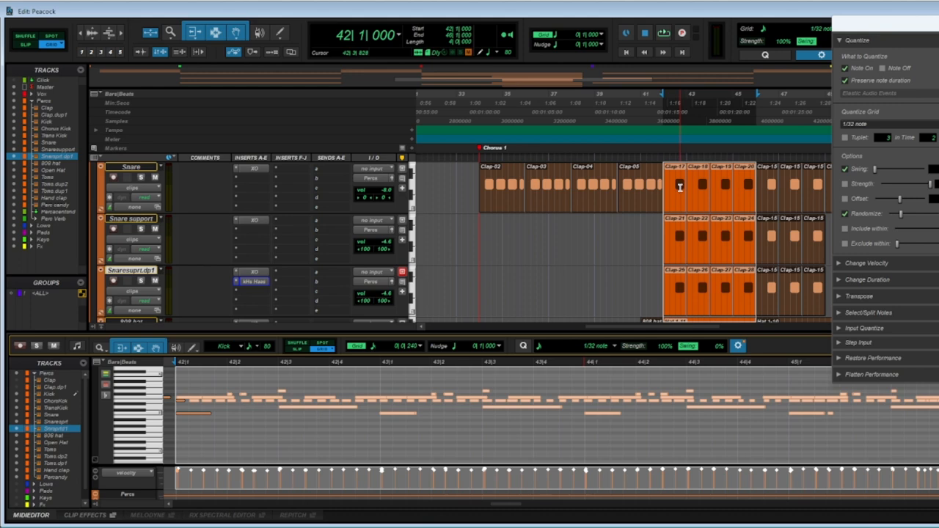
Step: Examine the selected clips across the percussion tracks, from Chorus Kick through the snares, hats and toms to Perc candy
{"action": "scroll", "coordinate": [681, 196], "scroll_direction": "up", "scroll_amount": 2}
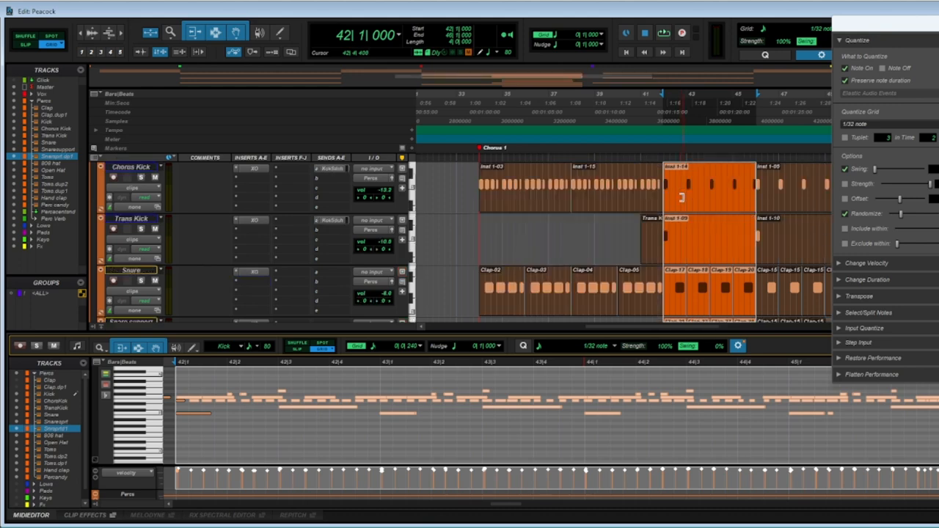
{"action": "scroll", "coordinate": [682, 197], "scroll_direction": "down", "scroll_amount": 2}
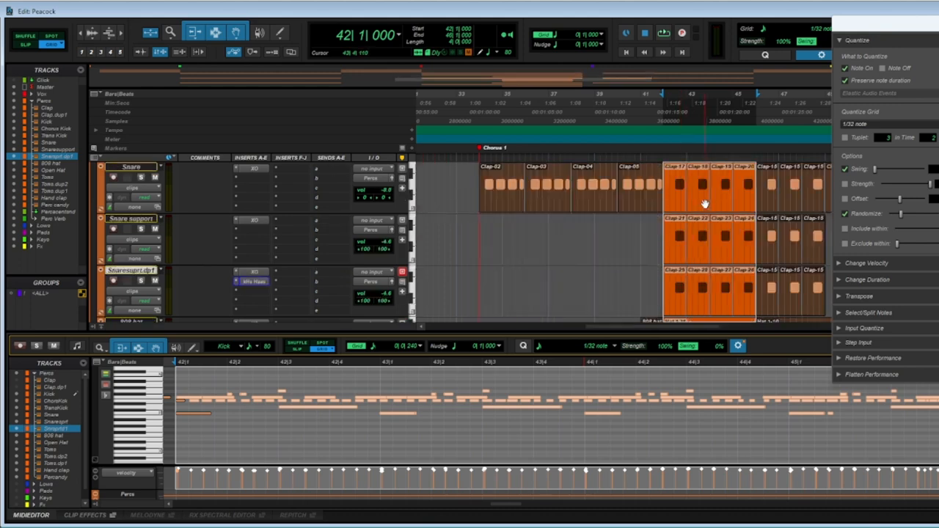
{"action": "scroll", "coordinate": [704, 204], "scroll_direction": "down", "scroll_amount": 1}
{"action": "scroll", "coordinate": [705, 204], "scroll_direction": "down", "scroll_amount": 1}
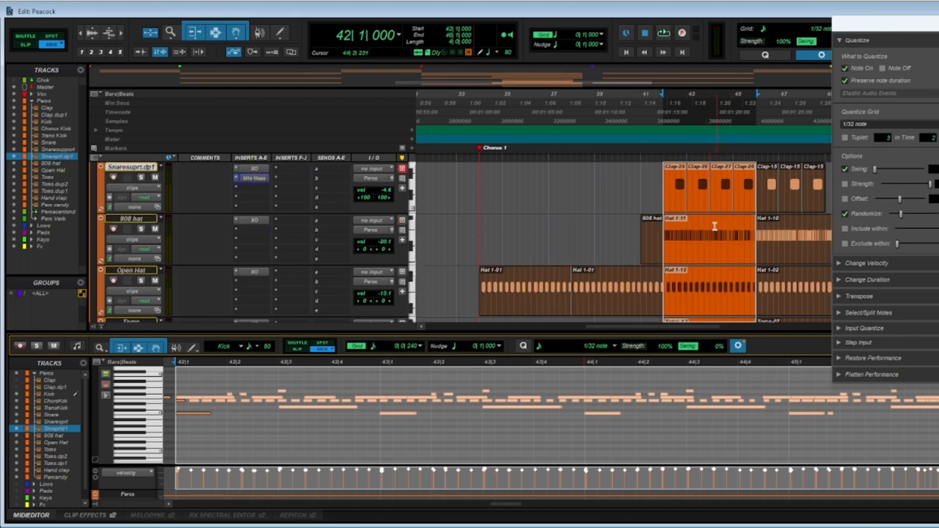
{"action": "scroll", "coordinate": [683, 232], "scroll_direction": "down", "scroll_amount": 1}
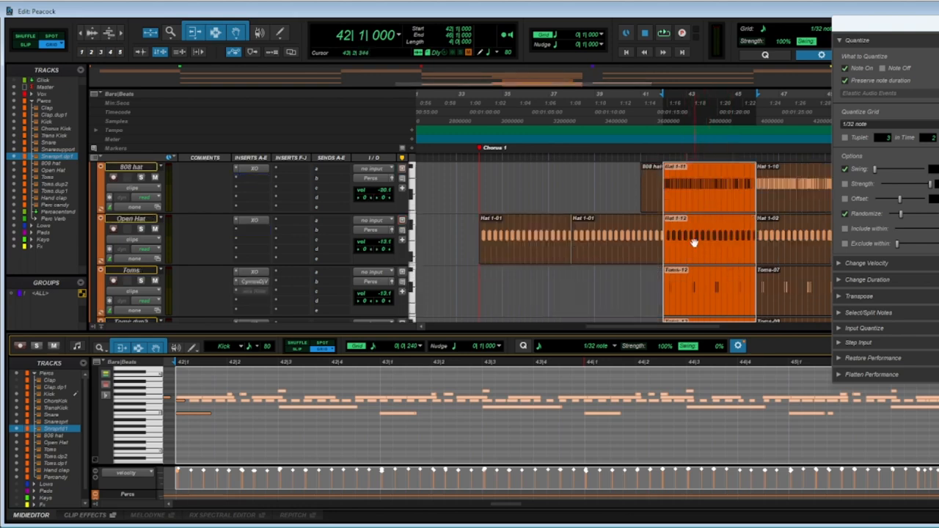
{"action": "scroll", "coordinate": [683, 238], "scroll_direction": "down", "scroll_amount": 2}
{"action": "scroll", "coordinate": [689, 213], "scroll_direction": "down", "scroll_amount": 1}
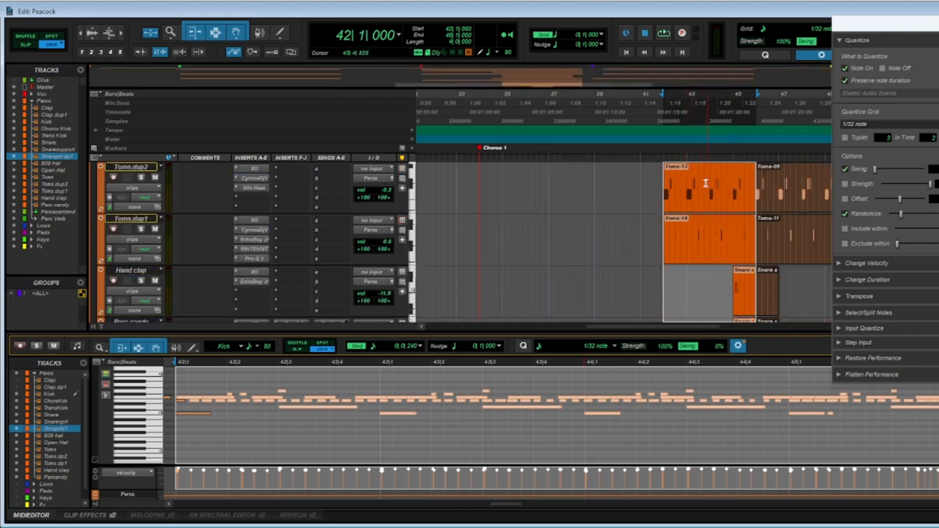
{"action": "scroll", "coordinate": [729, 256], "scroll_direction": "down", "scroll_amount": 1}
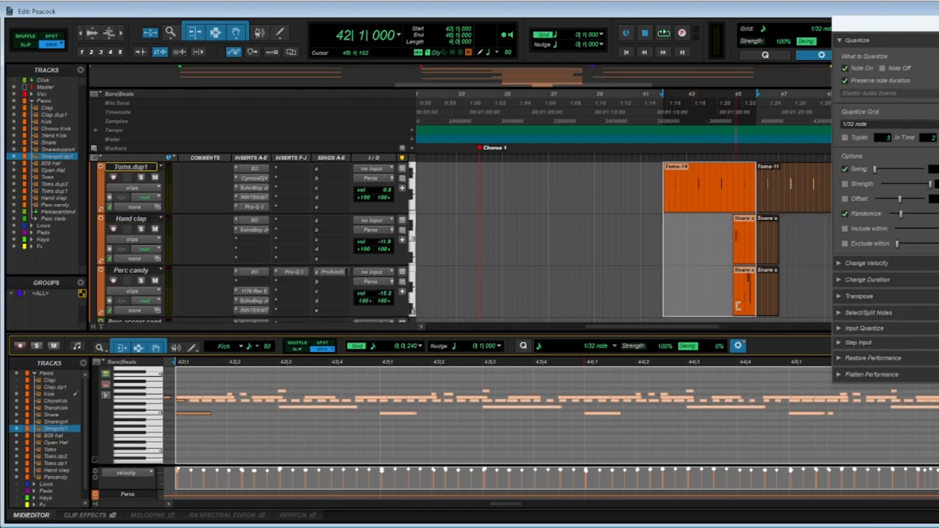
{"action": "scroll", "coordinate": [746, 257], "scroll_direction": "up", "scroll_amount": 8}
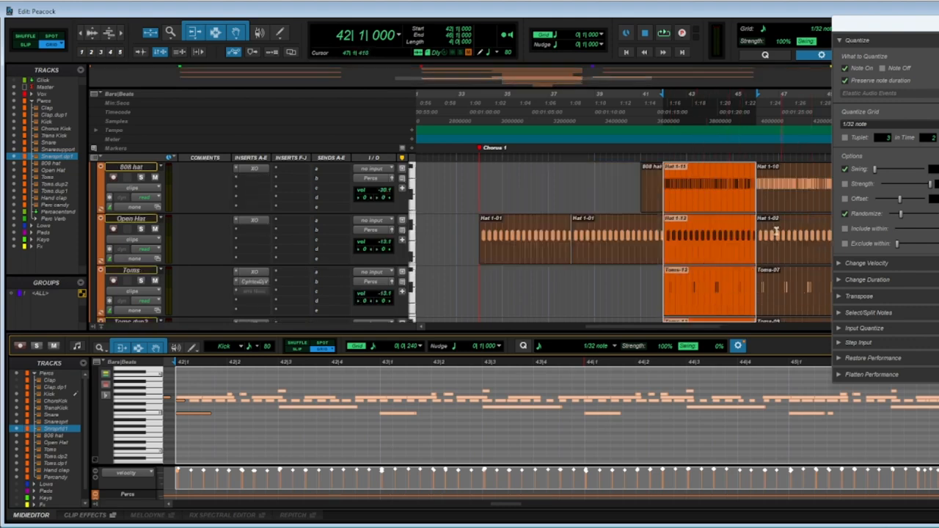
{"action": "scroll", "coordinate": [615, 259], "scroll_direction": "up", "scroll_amount": 6}
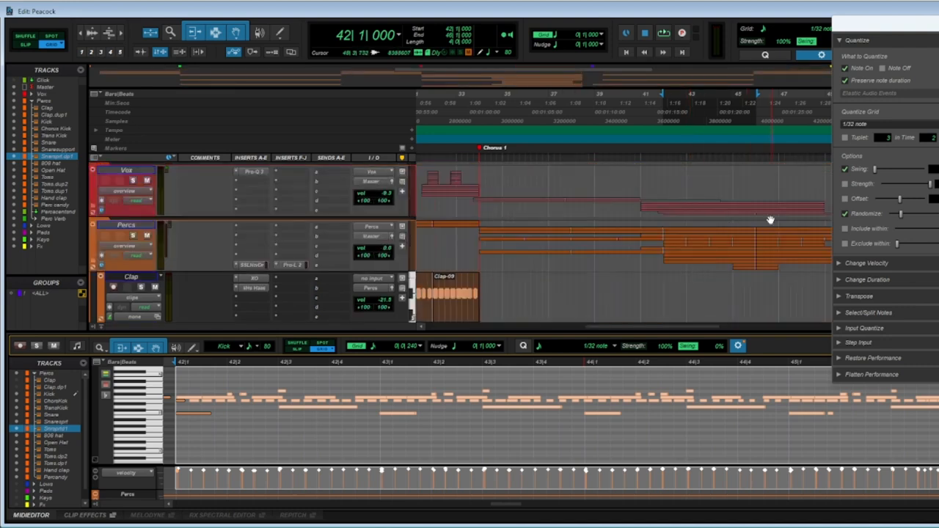
Step: Open the Pro-L 2 limiter on the Percs track and set the quantize Randomize amount to 0
{"action": "left_click", "coordinate": [290, 265]}
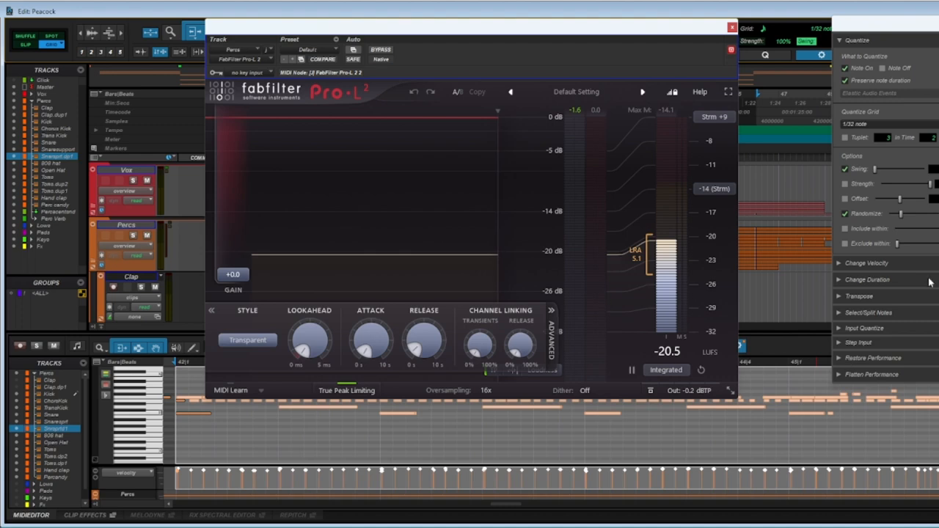
{"action": "left_click_drag", "start_coordinate": [901, 213], "coordinate": [889, 213]}
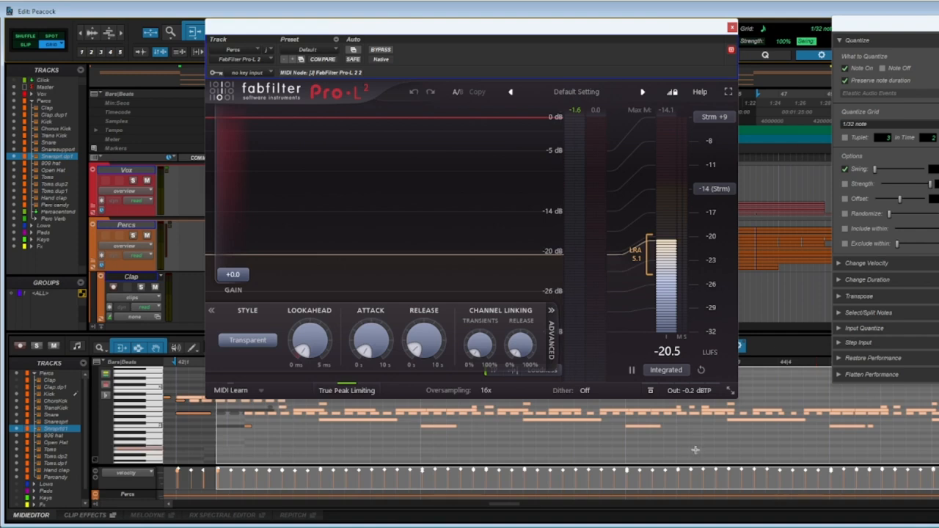
Step: Play the loop while watching the Pro-L 2 level meters, reset the peak reading and close the plug-in
{"action": "key", "text": "space"}
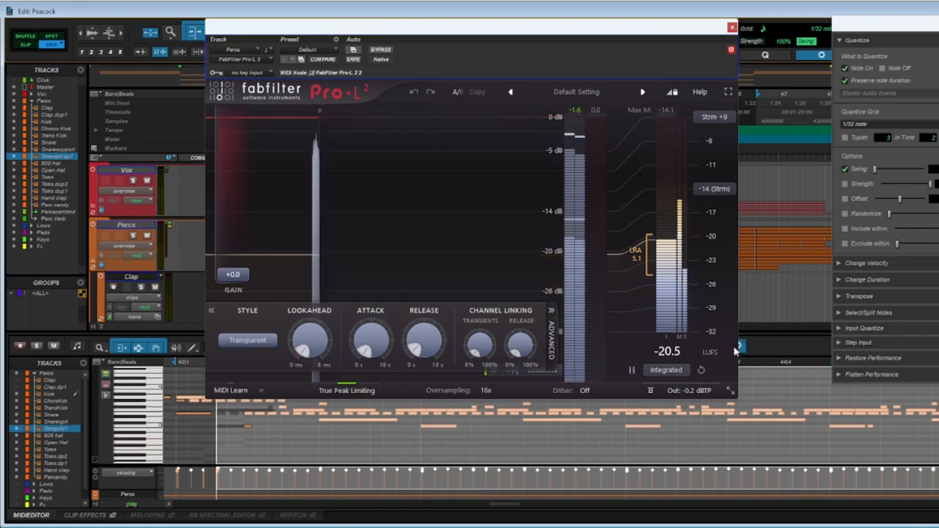
{"action": "left_click_drag", "start_coordinate": [562, 31], "coordinate": [590, 29]}
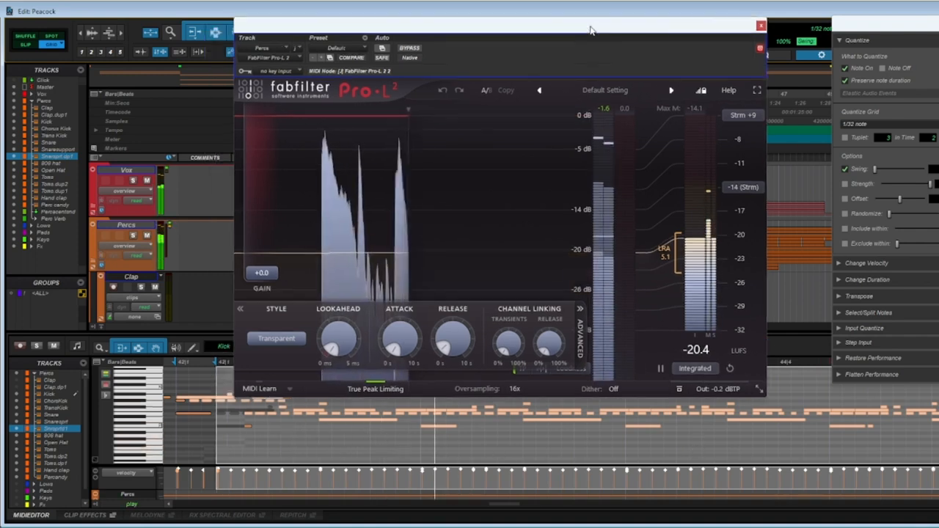
{"action": "left_click_drag", "start_coordinate": [493, 45], "coordinate": [570, 46]}
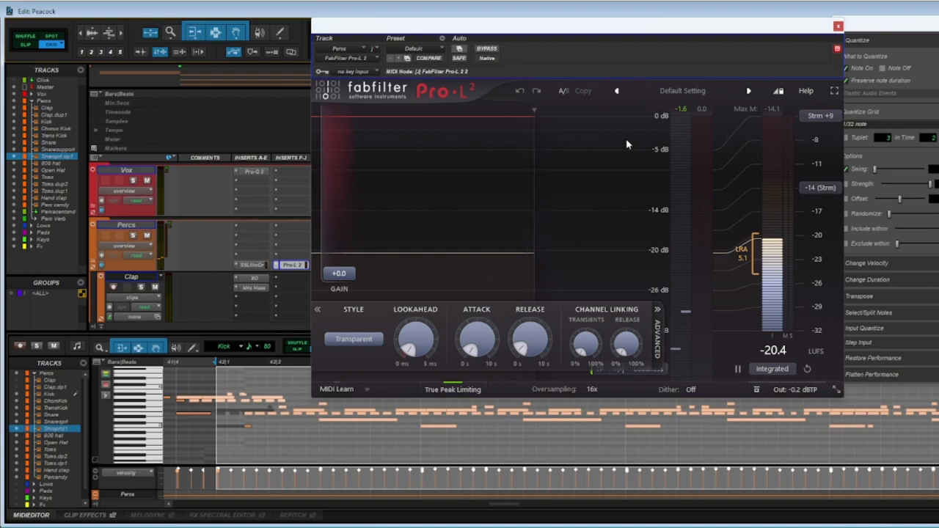
{"action": "left_click", "coordinate": [684, 108]}
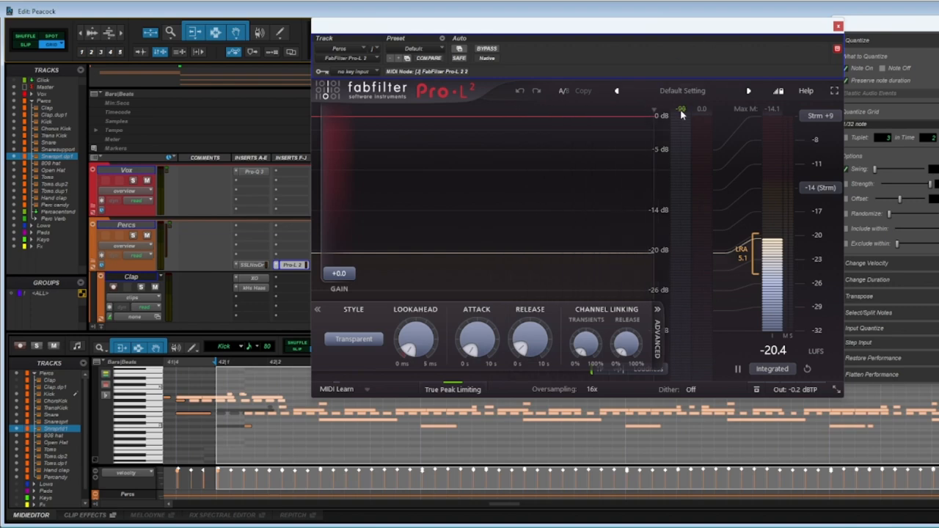
{"action": "left_click", "coordinate": [838, 27]}
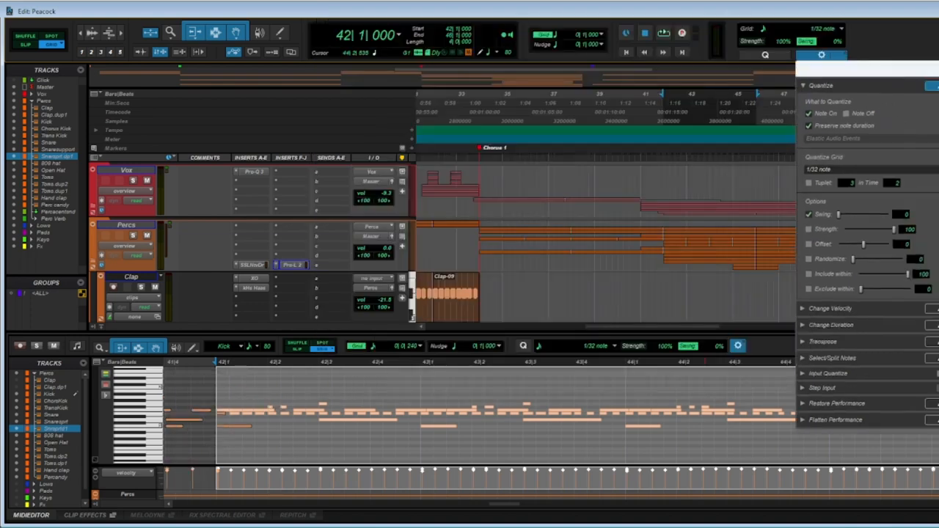
Step: Close the quantize options and examine the quantized notes across the selected range in the MIDI editor
{"action": "left_click", "coordinate": [738, 346]}
{"action": "scroll", "coordinate": [514, 506], "scroll_direction": "right", "scroll_amount": 2}
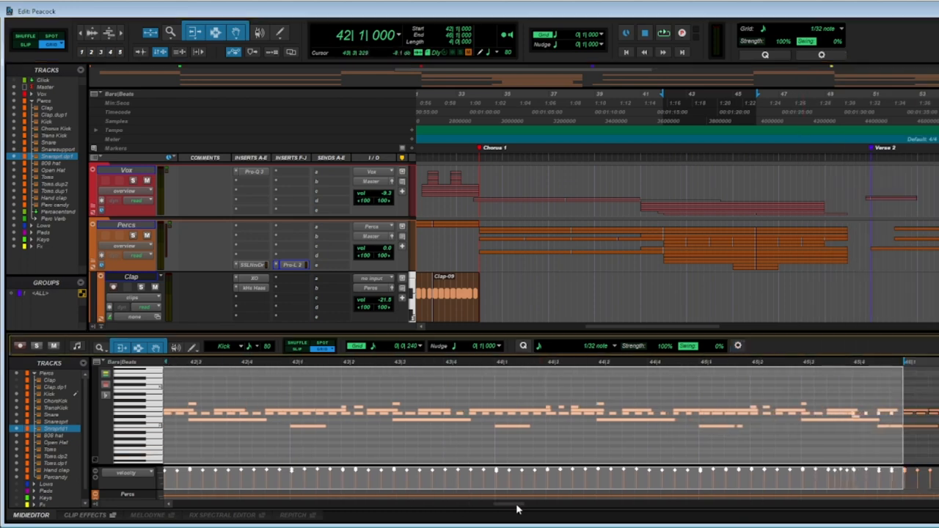
{"action": "scroll", "coordinate": [501, 509], "scroll_direction": "left", "scroll_amount": 2}
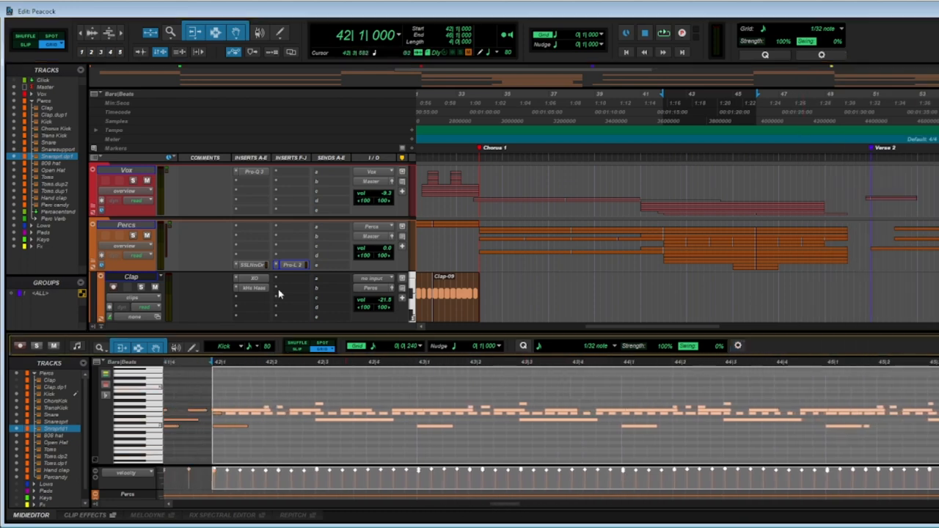
Step: Reopen the Percs track's Pro-L 2 limiter and play the loop to check its peak level
{"action": "left_click", "coordinate": [292, 266]}
{"action": "key", "text": "space"}
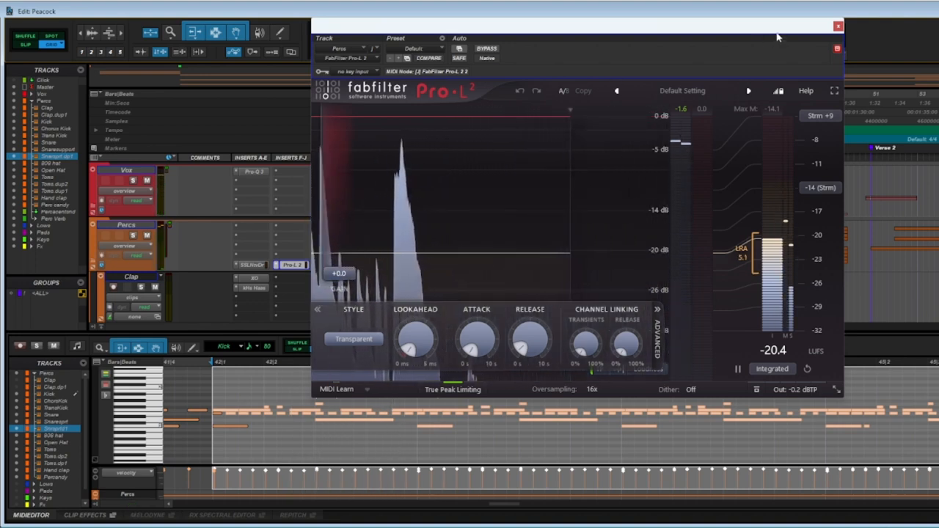
Step: Set the quantize Randomize amount to 81 and apply it to the selected percussion notes
{"action": "left_click_drag", "start_coordinate": [776, 33], "coordinate": [770, 32]}
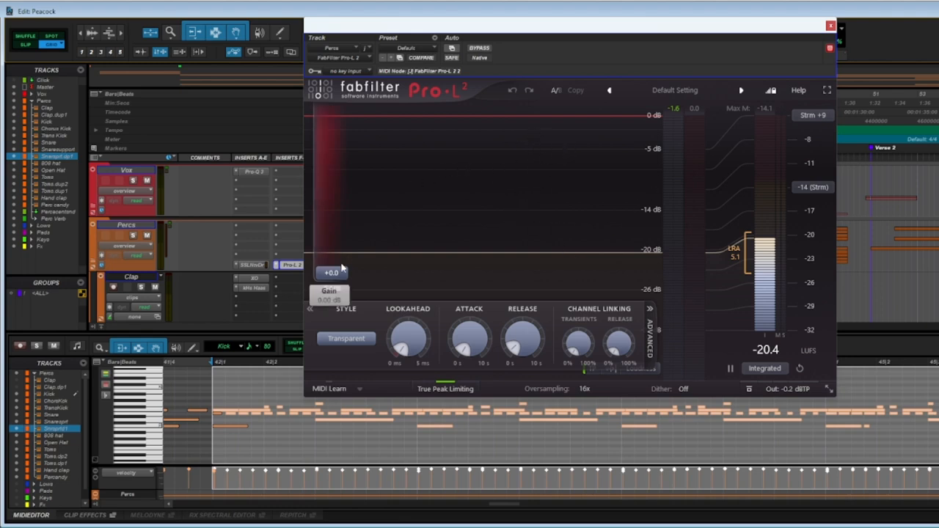
{"action": "left_click_drag", "start_coordinate": [332, 273], "coordinate": [340, 367]}
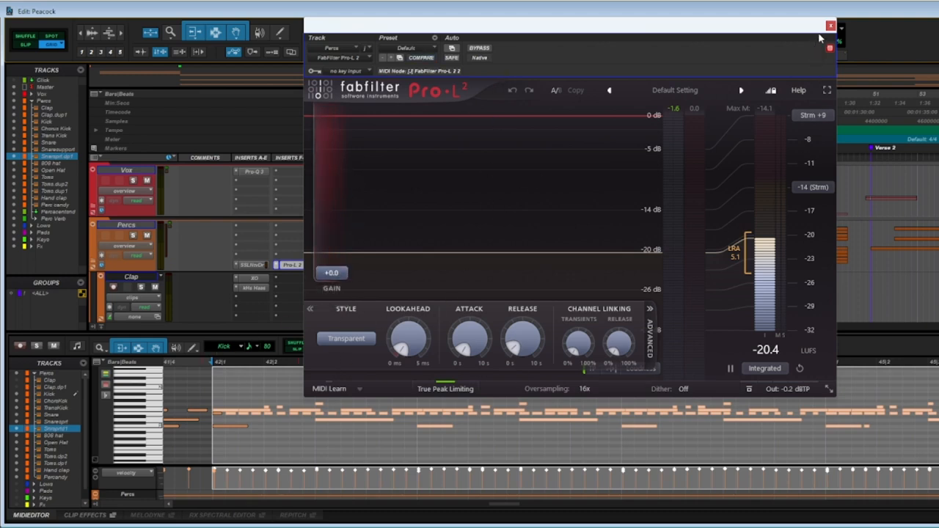
{"action": "left_click_drag", "start_coordinate": [799, 30], "coordinate": [777, 35]}
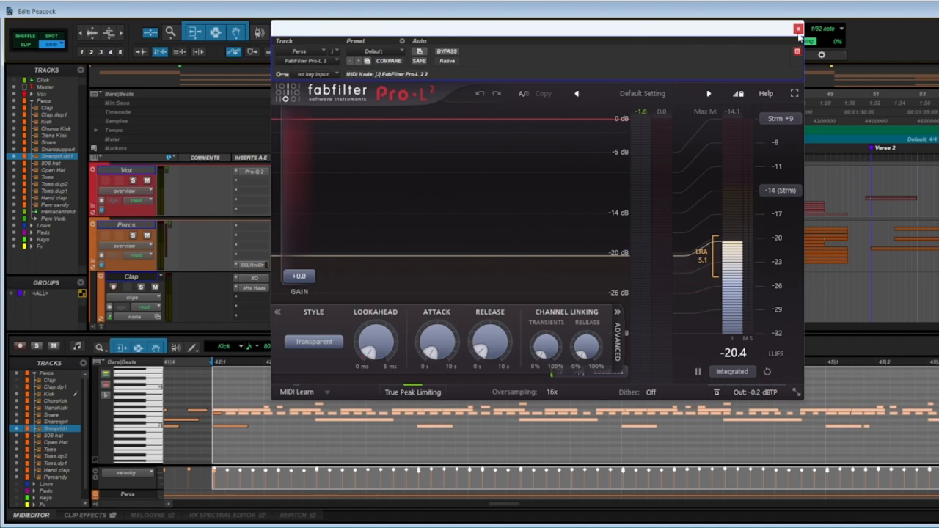
{"action": "left_click_drag", "start_coordinate": [764, 33], "coordinate": [627, 48]}
{"action": "left_click", "coordinate": [739, 347]}
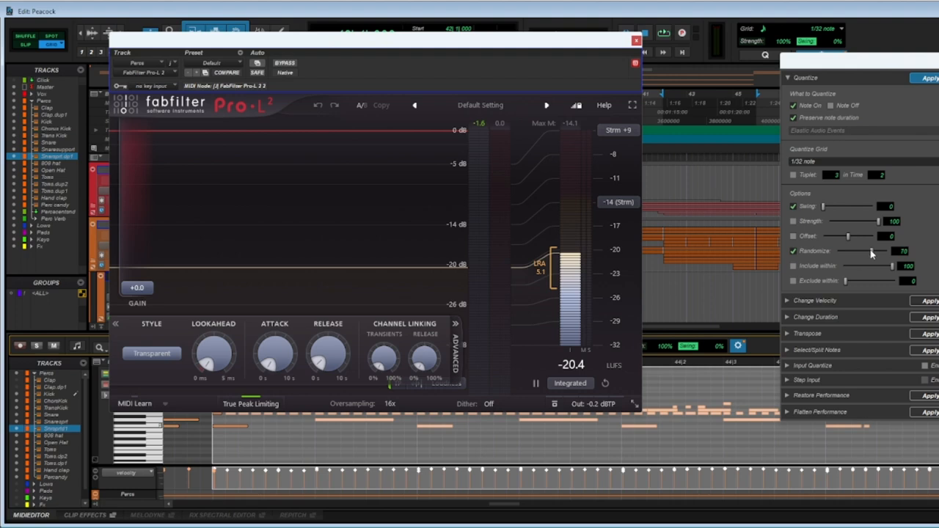
{"action": "left_click_drag", "start_coordinate": [593, 50], "coordinate": [695, 62]}
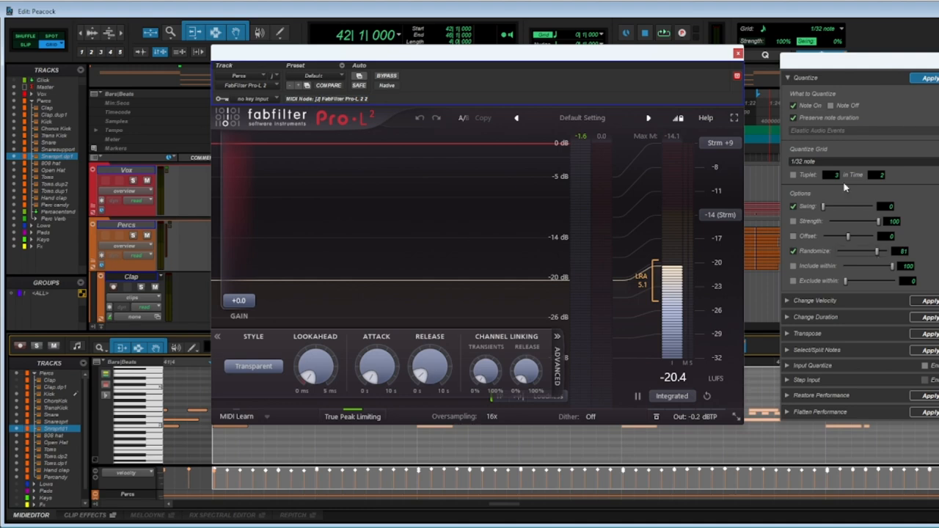
{"action": "left_click_drag", "start_coordinate": [690, 52], "coordinate": [668, 34]}
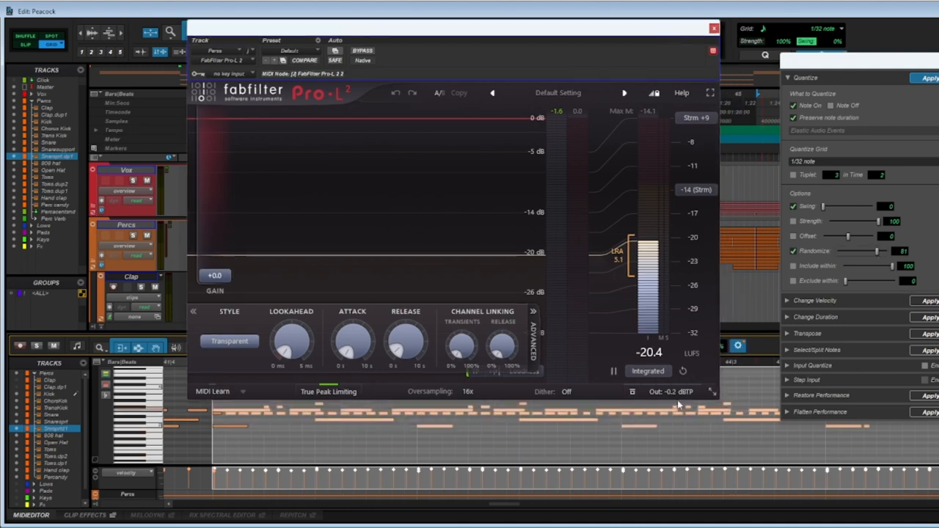
{"action": "left_click", "coordinate": [931, 79]}
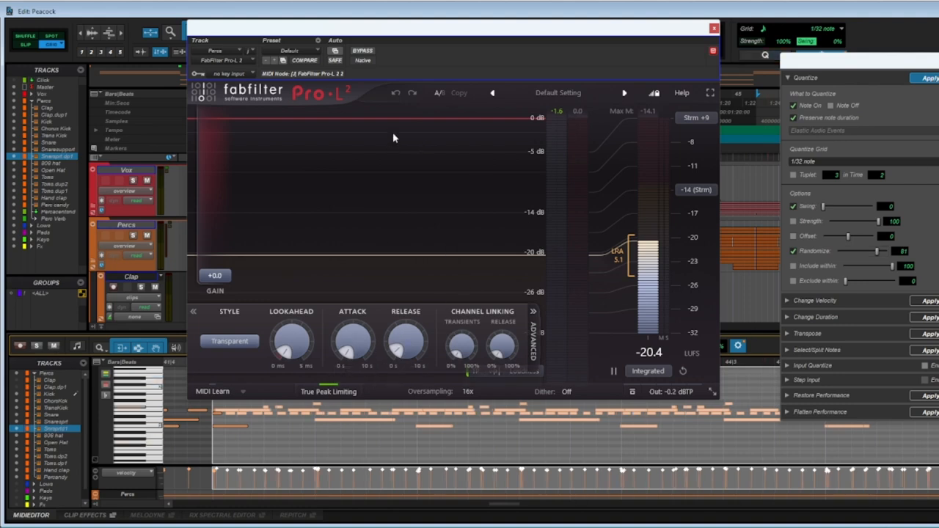
Step: Play the loop while undoing and reapplying the randomized quantize to compare the Percs levels in Pro-L 2
{"action": "key", "text": "space"}
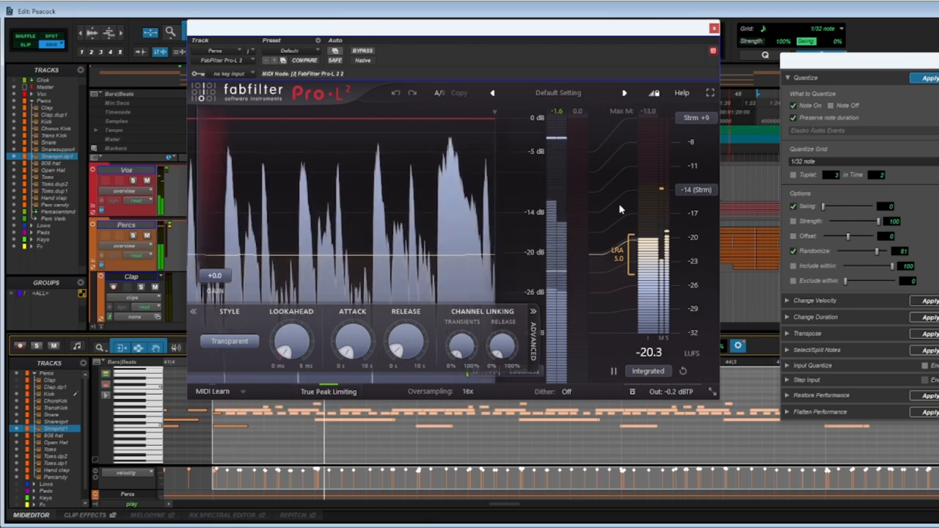
{"action": "key", "text": "ctrl+z"}
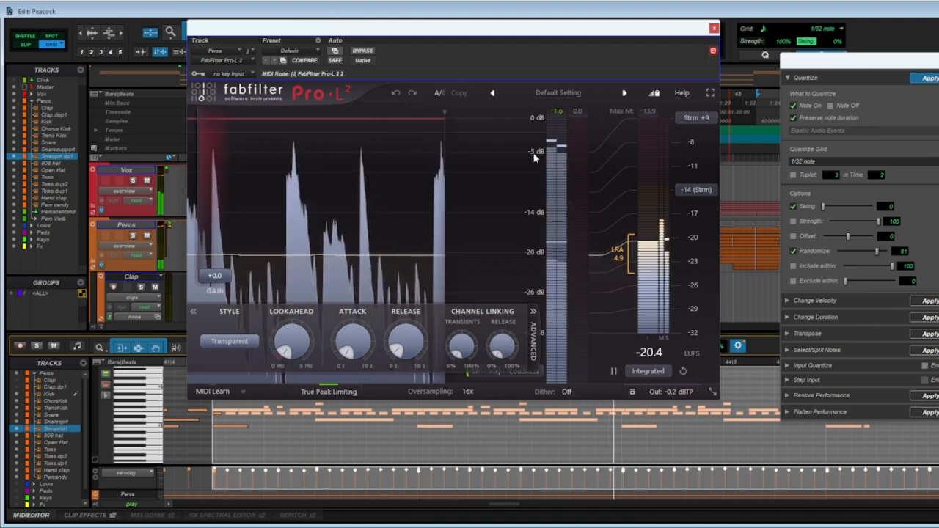
{"action": "left_click", "coordinate": [25, 2]}
{"action": "left_click", "coordinate": [844, 65]}
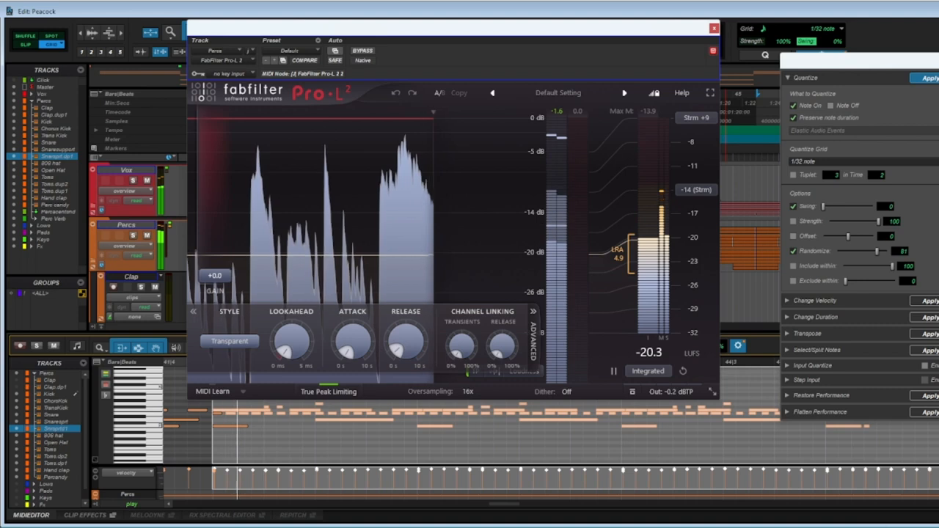
{"action": "left_click", "coordinate": [931, 78]}
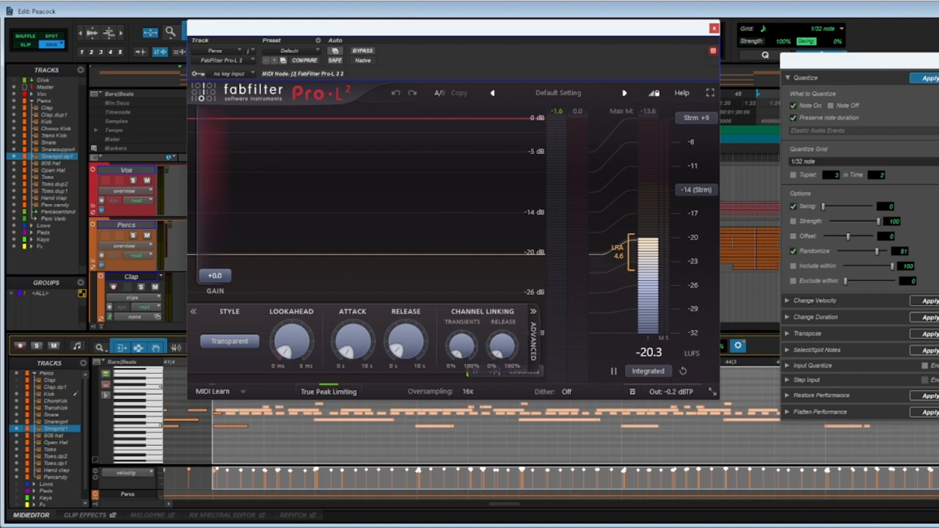
Step: Close the quantize options and the Pro-L 2 limiter to return to the full song arrangement
{"action": "left_click", "coordinate": [938, 60]}
{"action": "left_click", "coordinate": [713, 28]}
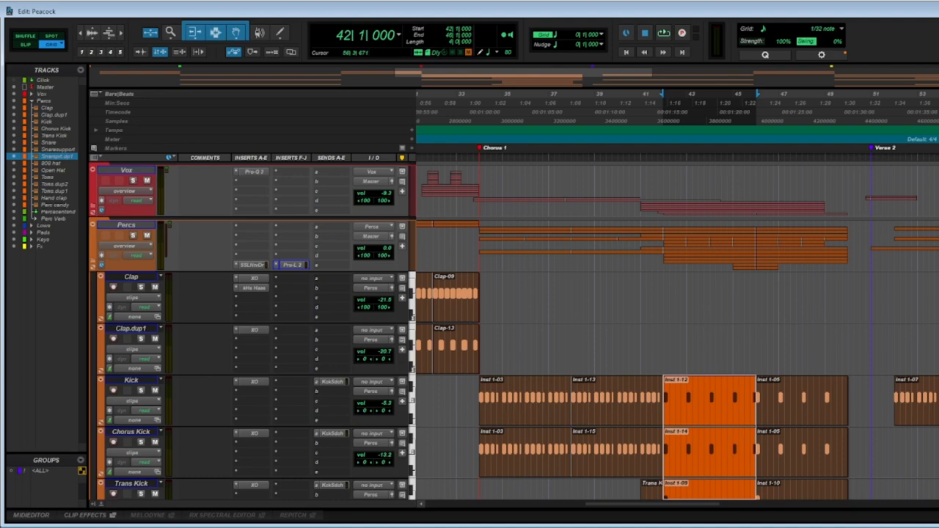
{"action": "key", "text": "r"}
{"action": "key", "text": "r"}
Step: Examine the clips on the percussion tracks across the arrangement, collapsing and reopening the Percs folder along the way
{"action": "scroll", "coordinate": [868, 411], "scroll_direction": "down", "scroll_amount": 2}
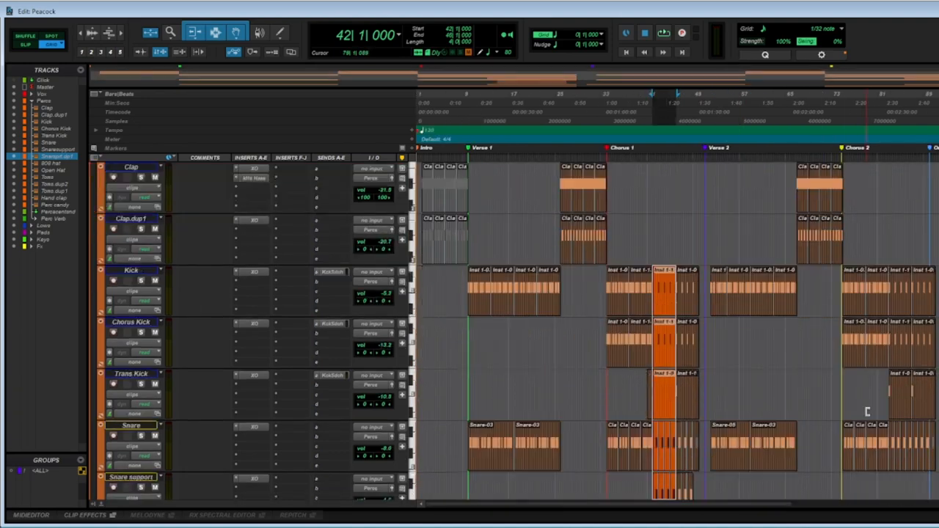
{"action": "scroll", "coordinate": [709, 276], "scroll_direction": "down", "scroll_amount": 3}
{"action": "scroll", "coordinate": [761, 338], "scroll_direction": "up", "scroll_amount": 5}
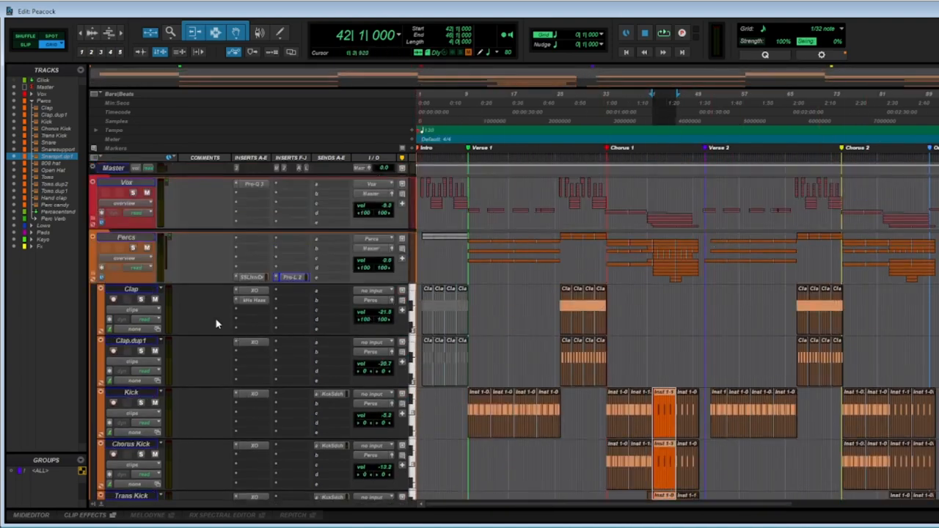
{"action": "left_click", "coordinate": [93, 277]}
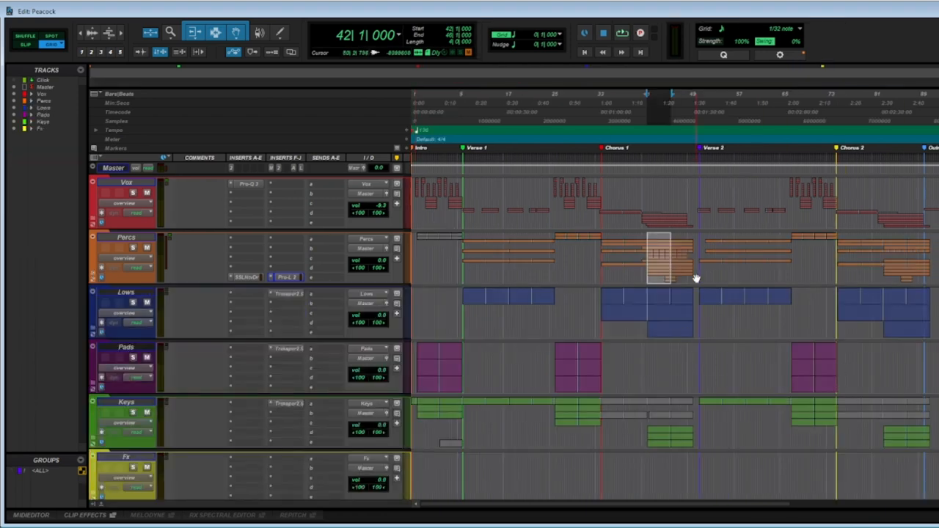
{"action": "scroll", "coordinate": [875, 367], "scroll_direction": "down", "scroll_amount": 3}
{"action": "scroll", "coordinate": [845, 373], "scroll_direction": "up", "scroll_amount": 3}
{"action": "left_click", "coordinate": [94, 277]}
{"action": "scroll", "coordinate": [583, 269], "scroll_direction": "down", "scroll_amount": 3}
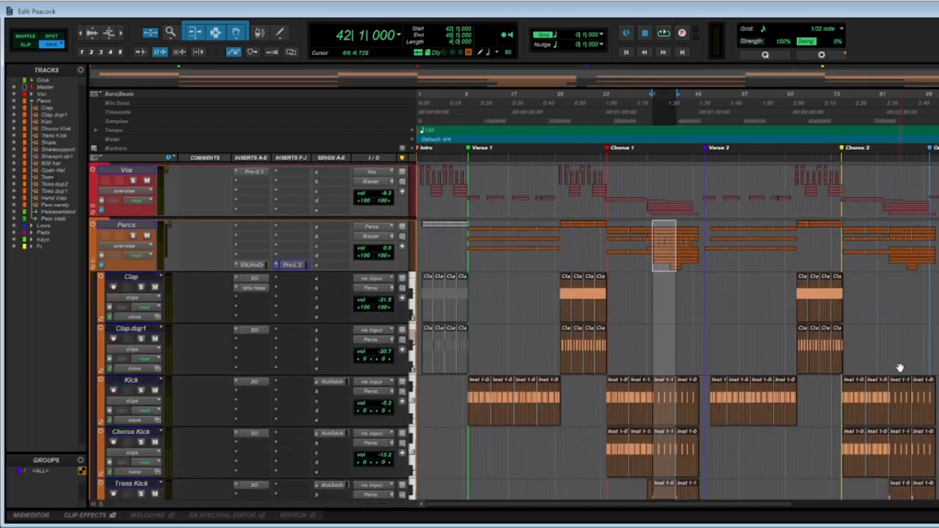
{"action": "scroll", "coordinate": [689, 290], "scroll_direction": "down", "scroll_amount": 3}
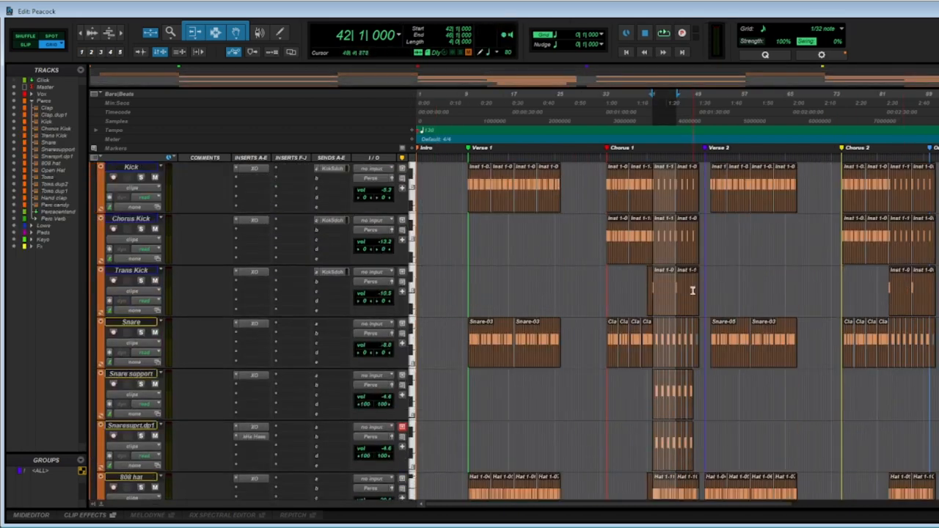
{"action": "scroll", "coordinate": [692, 291], "scroll_direction": "down", "scroll_amount": 1}
{"action": "scroll", "coordinate": [725, 347], "scroll_direction": "down", "scroll_amount": 3}
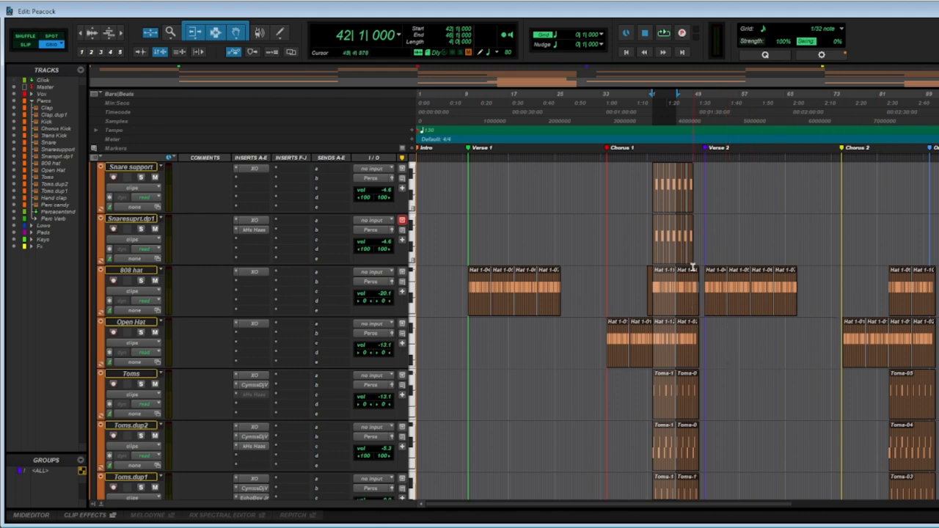
{"action": "scroll", "coordinate": [554, 307], "scroll_direction": "up", "scroll_amount": 5}
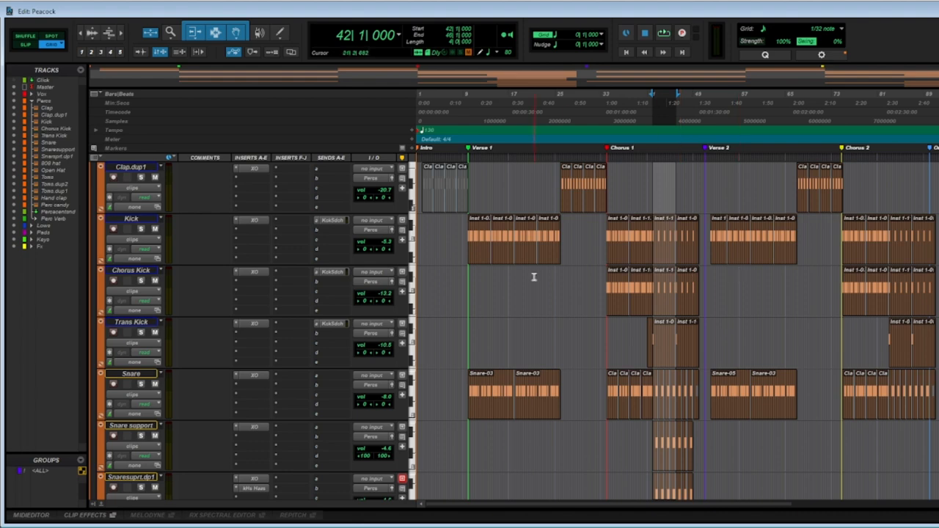
{"action": "scroll", "coordinate": [649, 306], "scroll_direction": "up", "scroll_amount": 2}
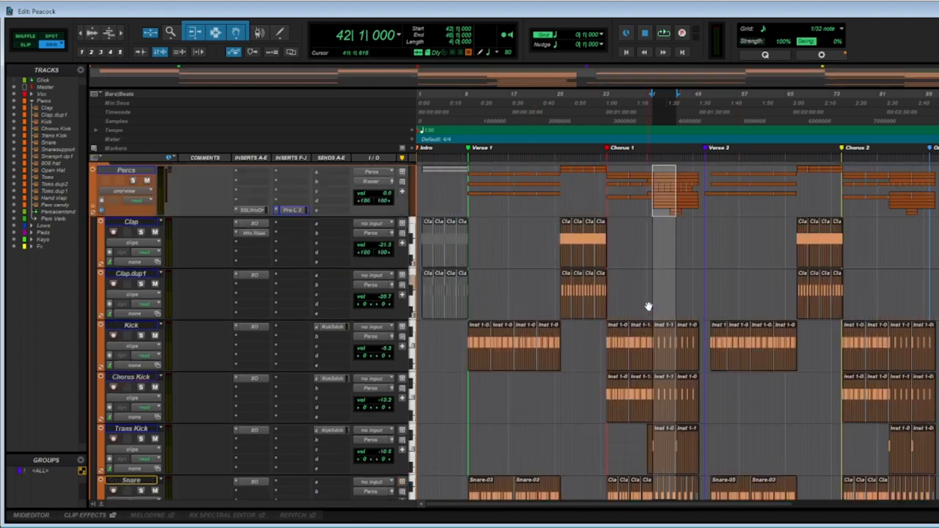
Step: Place the edit cursor at 30|1|000 and examine how the kick, snare, hat and tom clips differ between song sections
{"action": "left_click", "coordinate": [582, 331]}
{"action": "left_click", "coordinate": [584, 327]}
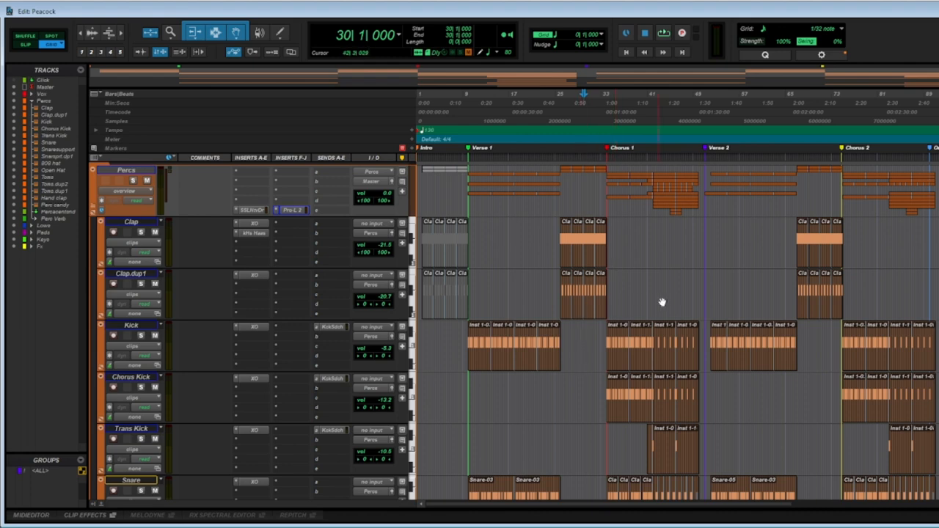
{"action": "scroll", "coordinate": [671, 294], "scroll_direction": "down", "scroll_amount": 3}
{"action": "scroll", "coordinate": [671, 294], "scroll_direction": "down", "scroll_amount": 2}
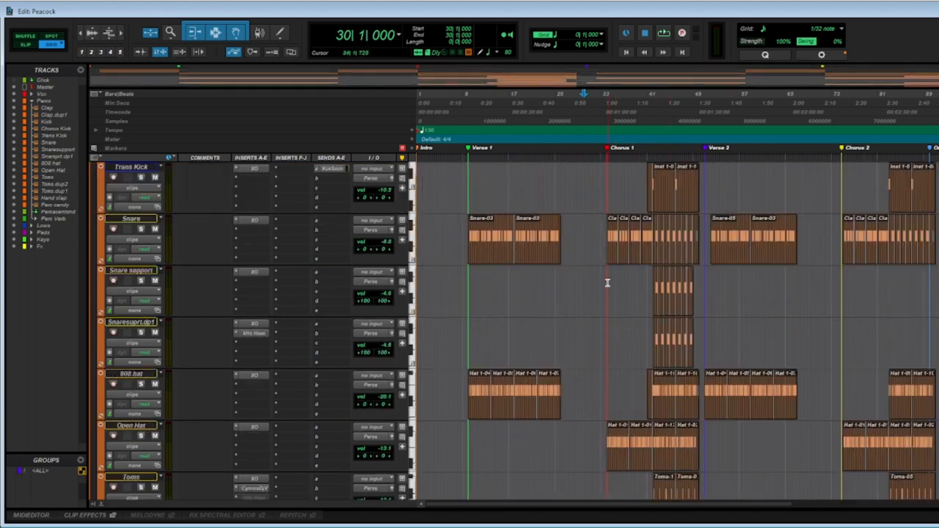
{"action": "scroll", "coordinate": [609, 294], "scroll_direction": "down", "scroll_amount": 3}
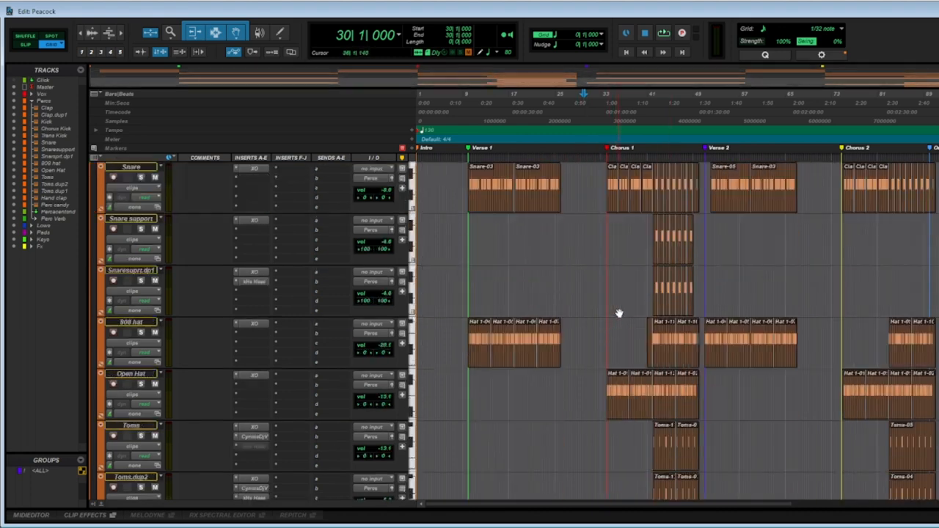
{"action": "scroll", "coordinate": [620, 311], "scroll_direction": "up", "scroll_amount": 9}
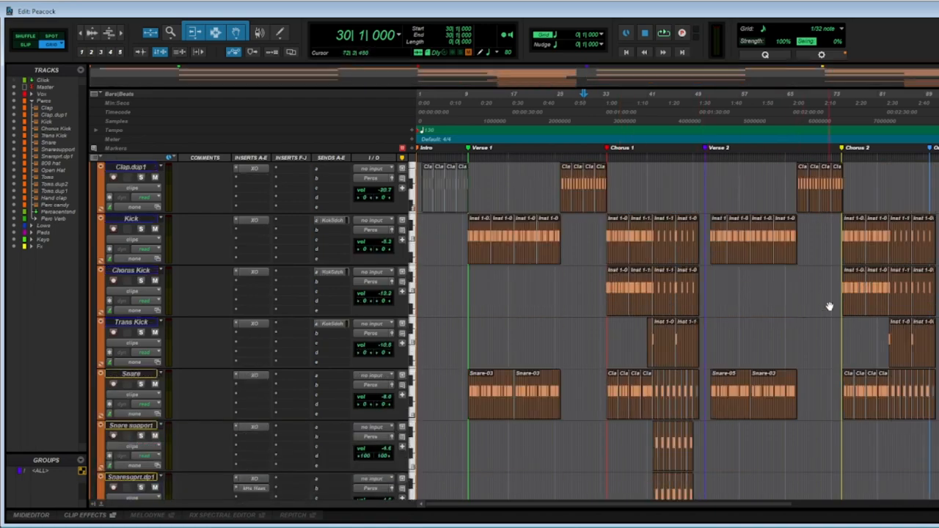
{"action": "scroll", "coordinate": [829, 306], "scroll_direction": "down", "scroll_amount": 6}
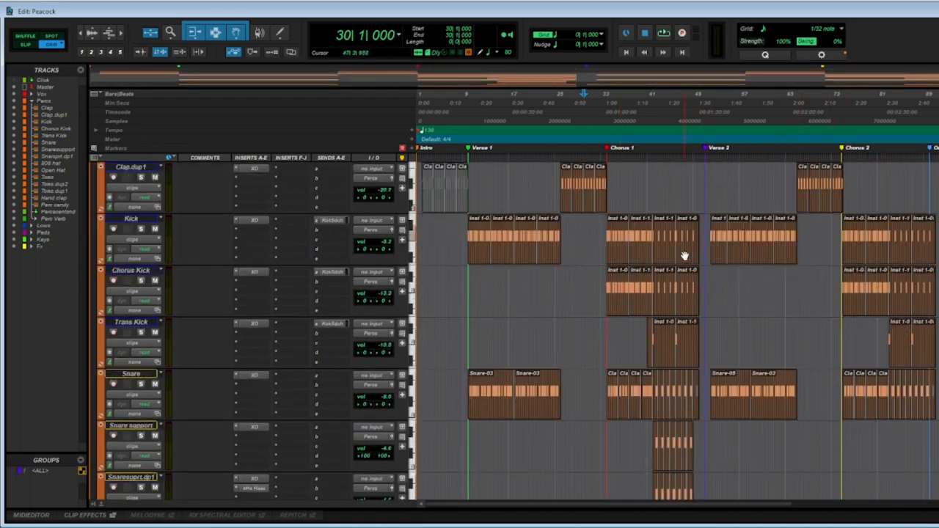
Step: Collapse the Percs folder track and place the edit cursor at 45|4|000
{"action": "scroll", "coordinate": [196, 238], "scroll_direction": "up", "scroll_amount": 10}
{"action": "left_click", "coordinate": [94, 277]}
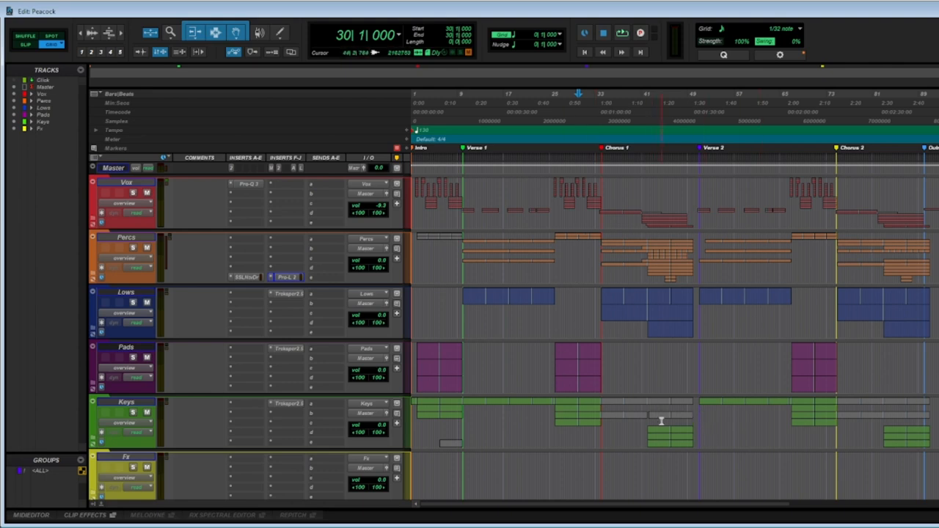
{"action": "left_click", "coordinate": [670, 252]}
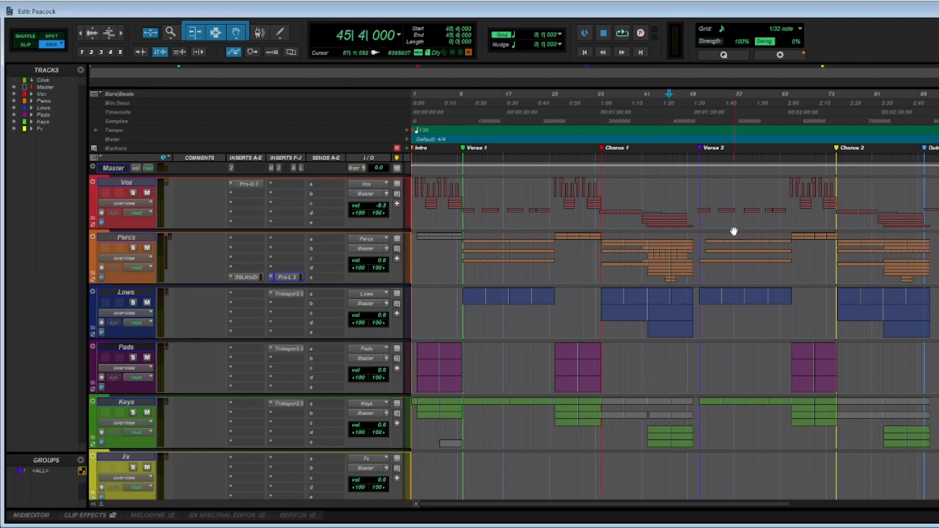